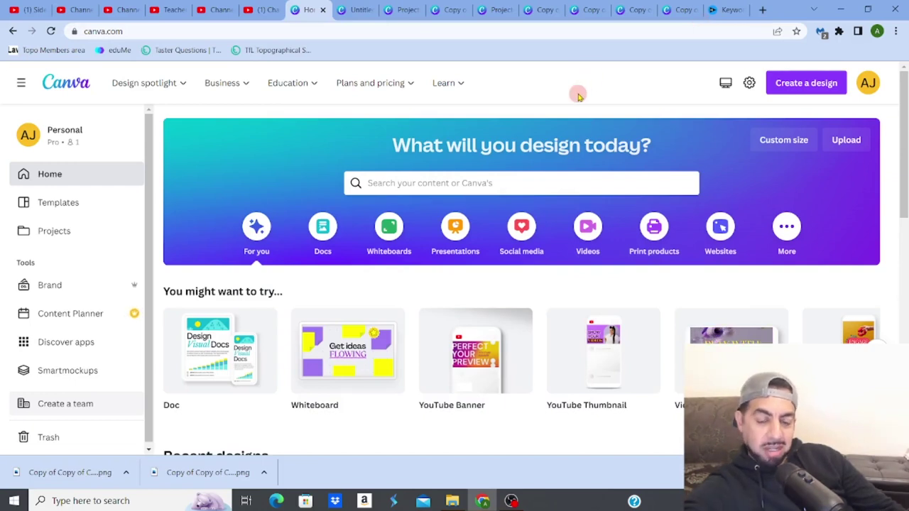
# Review the YouTube channel's video thumbnails, including the teacher interview, for reference
pyautogui.click(174, 10)
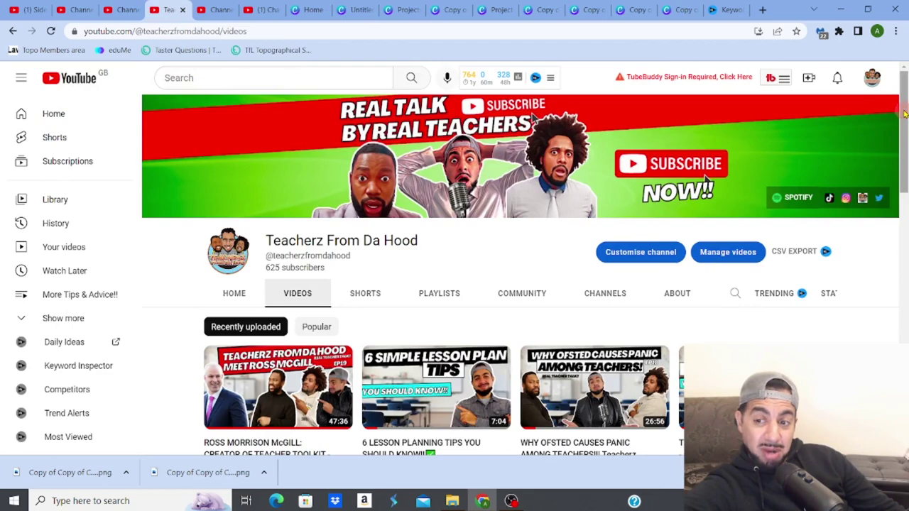
pyautogui.moveTo(904, 168)
pyautogui.mouseDown()
pyautogui.moveTo(904, 191)
pyautogui.moveTo(902, 151)
pyautogui.mouseUp()
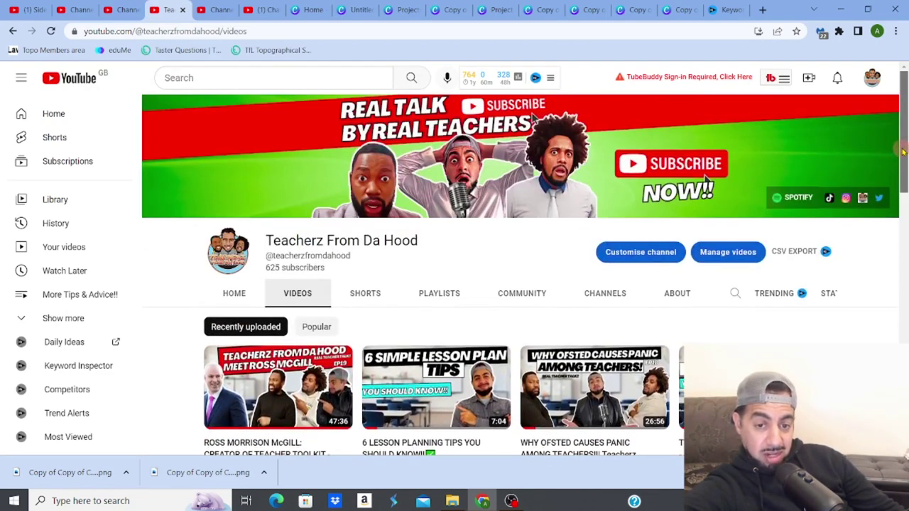
# Back on the Canva home page, create a new Instagram Post (Square) design
pyautogui.click(309, 12)
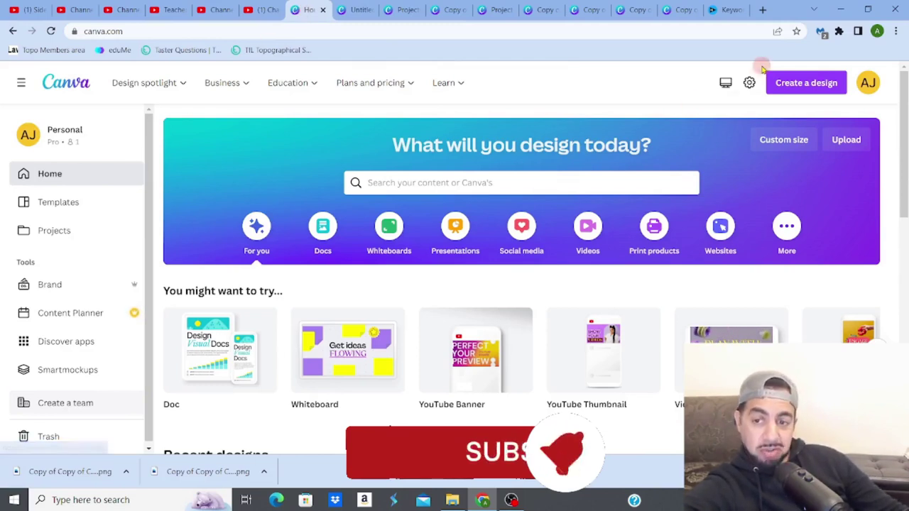
pyautogui.click(803, 82)
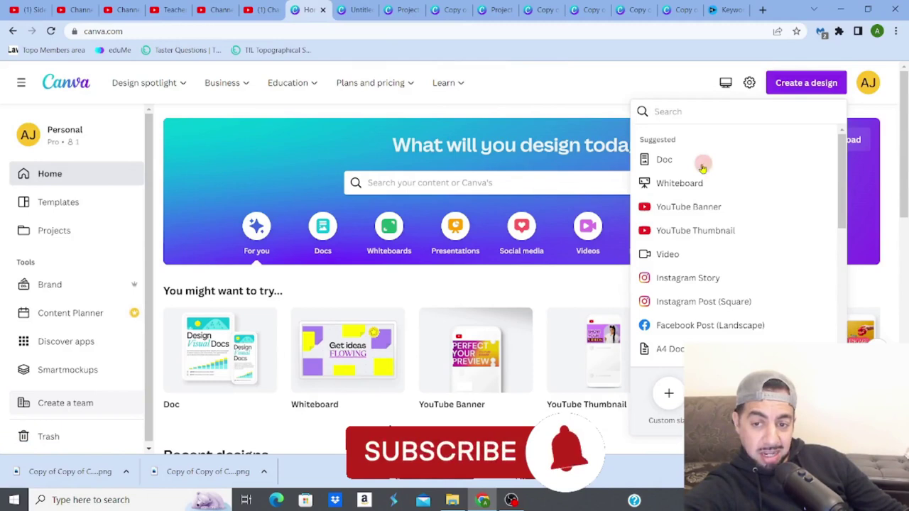
pyautogui.click(675, 302)
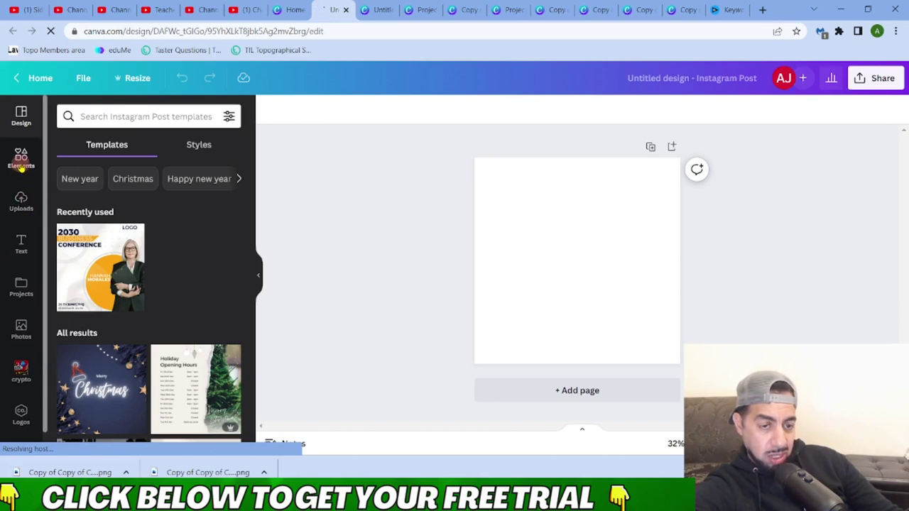
# Search the Elements library for classroom photos, showing only photo results
pyautogui.click(21, 162)
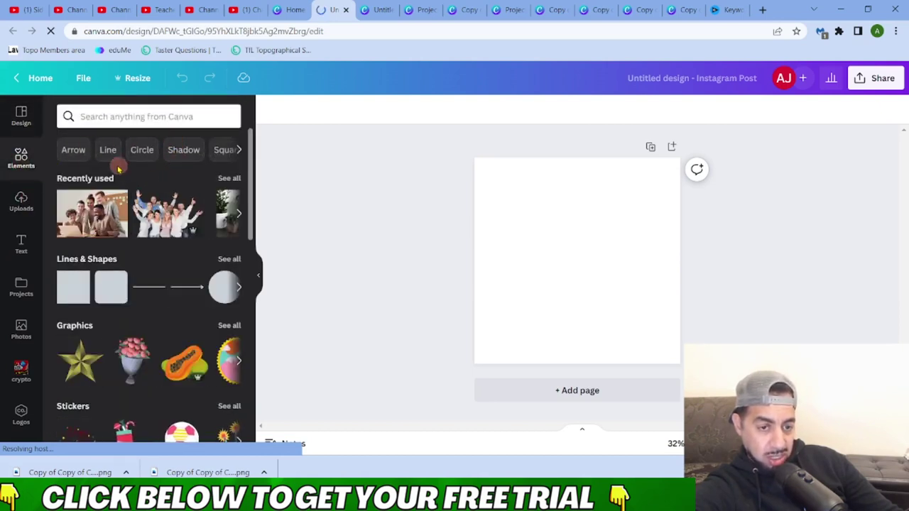
pyautogui.click(159, 119)
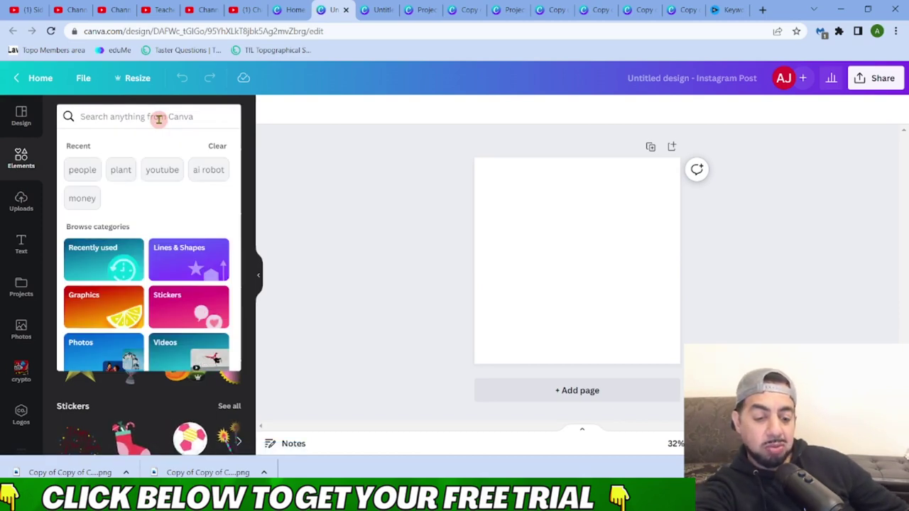
pyautogui.write('c')
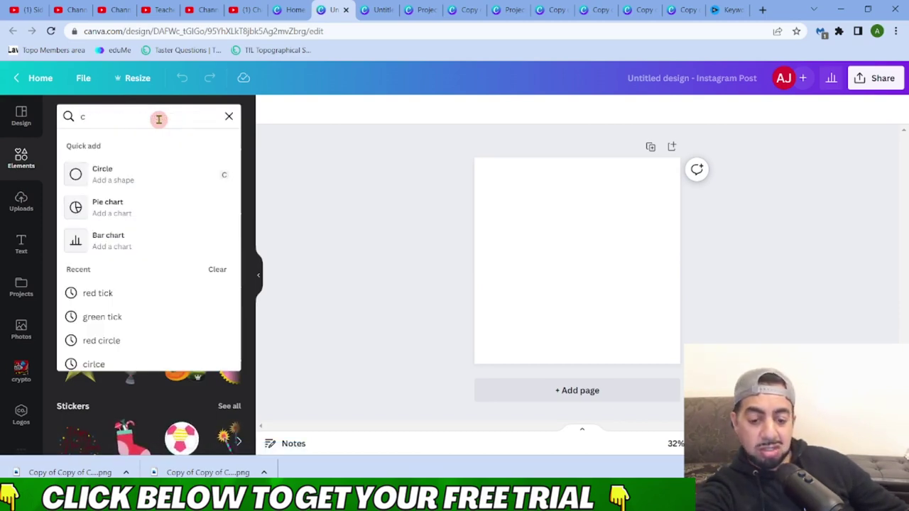
pyautogui.write('lass')
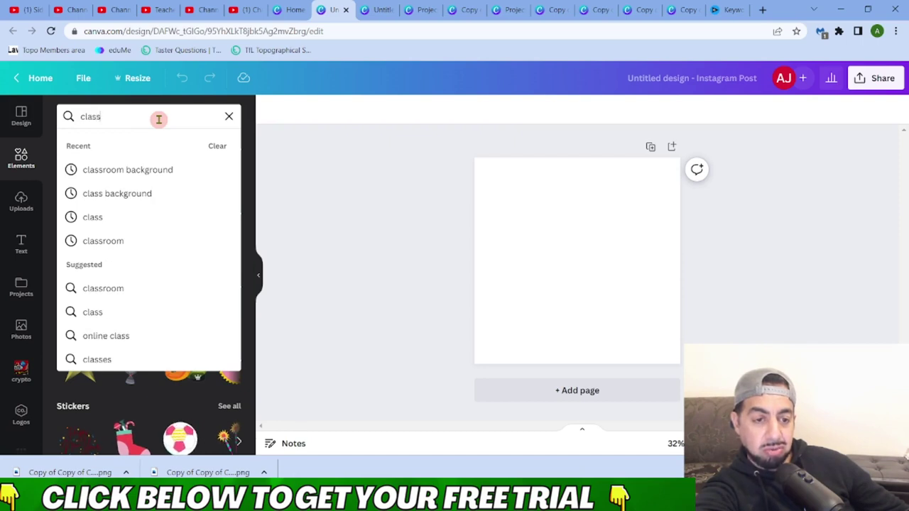
pyautogui.click(161, 170)
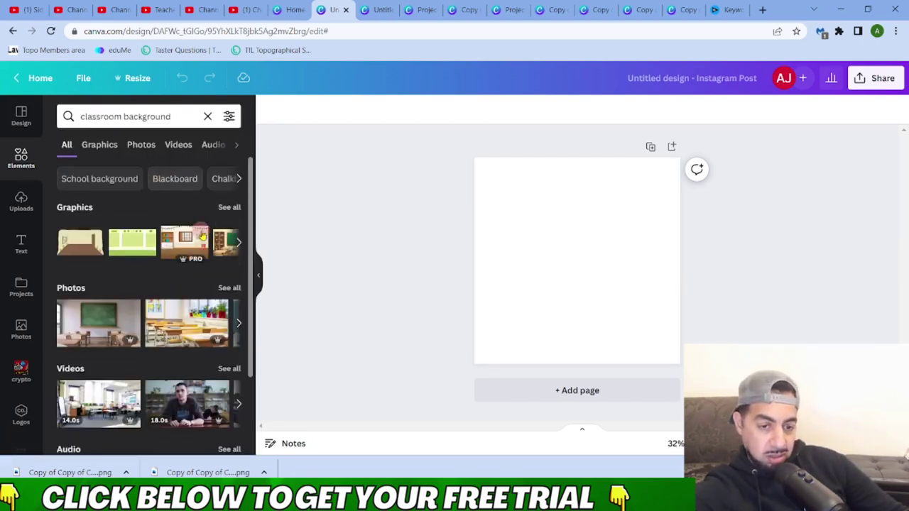
pyautogui.scroll(-3, 250, 236)
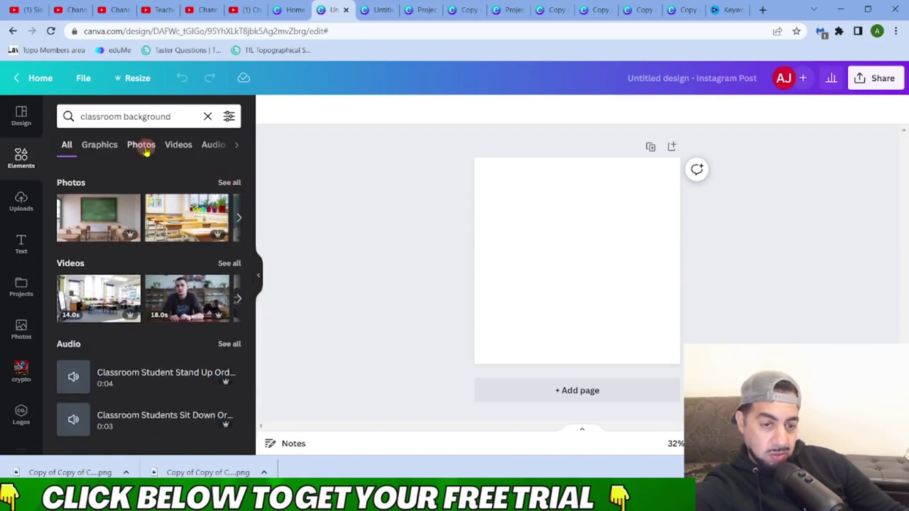
pyautogui.click(145, 150)
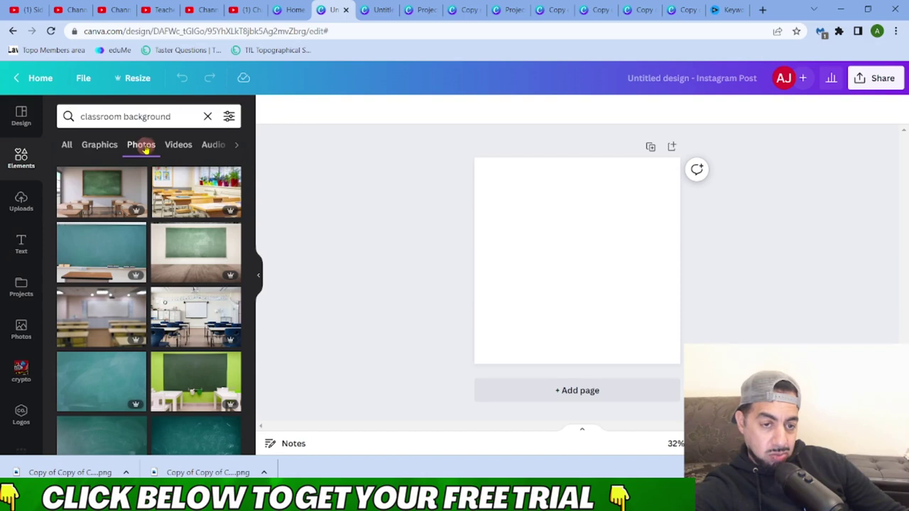
pyautogui.click(130, 118)
pyautogui.moveTo(122, 117); pyautogui.dragTo(181, 116)
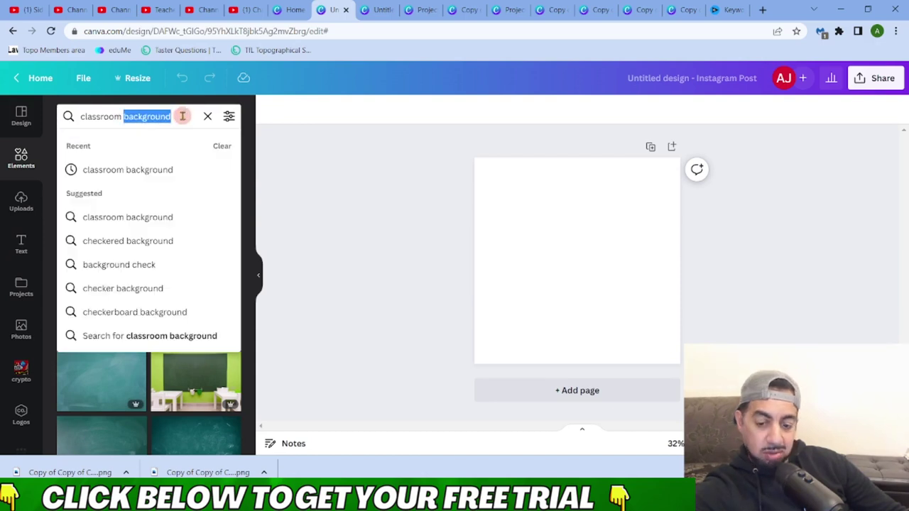
pyautogui.press('BackSpace')
pyautogui.press('Return')
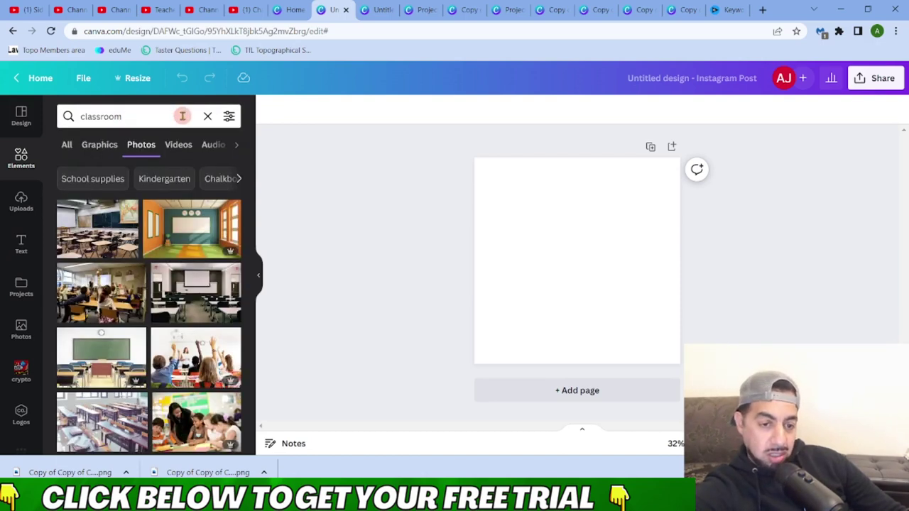
# Add the projector-screen classroom photo and enlarge it across the upper page
pyautogui.click(196, 299)
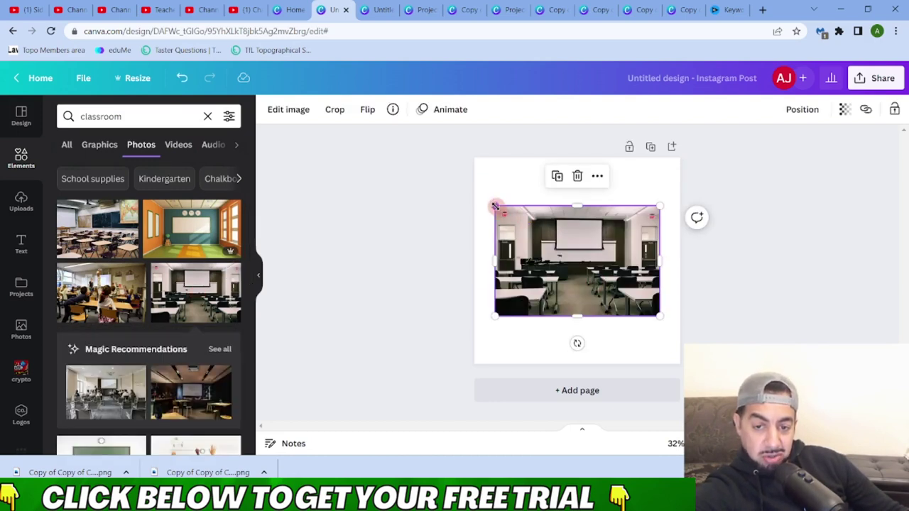
pyautogui.moveTo(494, 205); pyautogui.dragTo(483, 199)
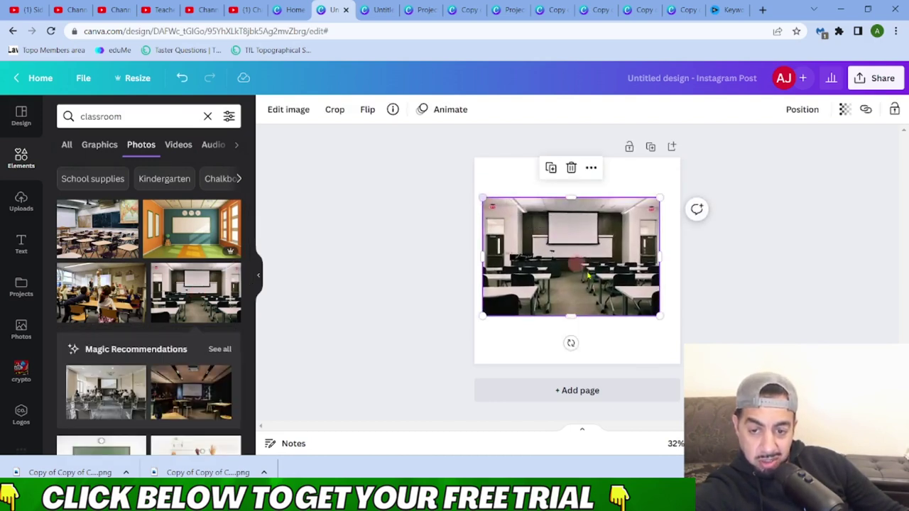
pyautogui.moveTo(659, 318); pyautogui.dragTo(676, 328)
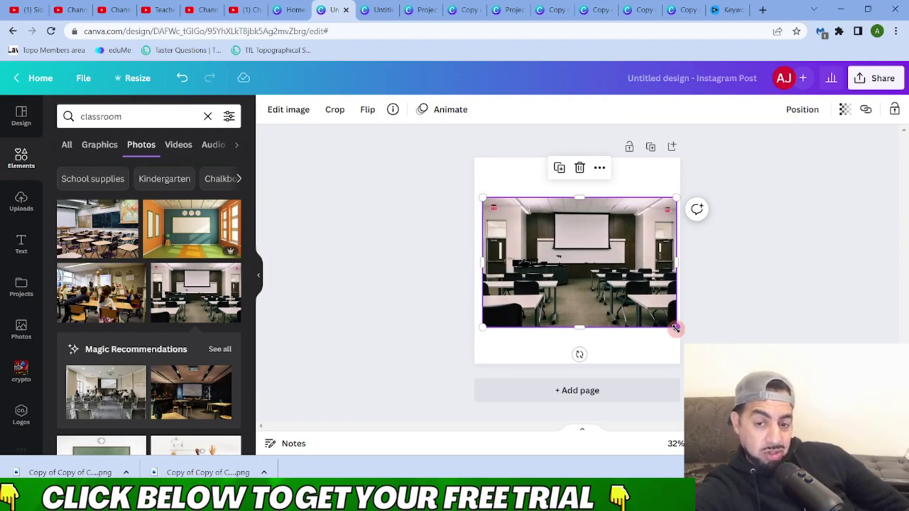
# Apply a blur of about 25 to the classroom photo in Edit image > Adjust
pyautogui.click(295, 115)
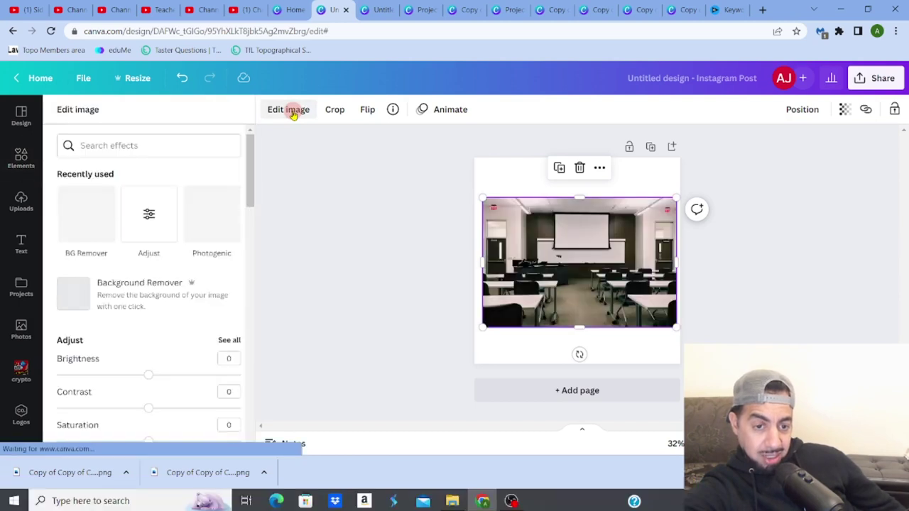
pyautogui.click(151, 219)
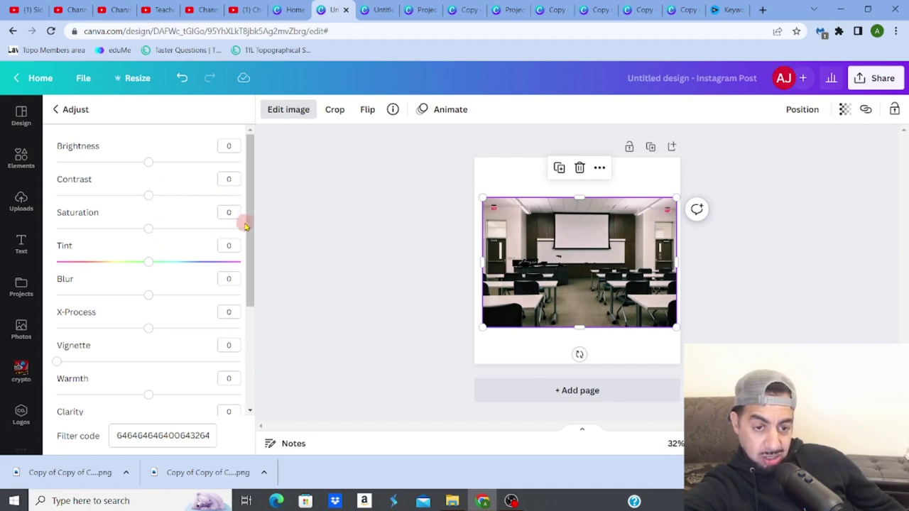
pyautogui.moveTo(251, 224)
pyautogui.mouseDown()
pyautogui.moveTo(252, 281)
pyautogui.moveTo(245, 241)
pyautogui.mouseUp()
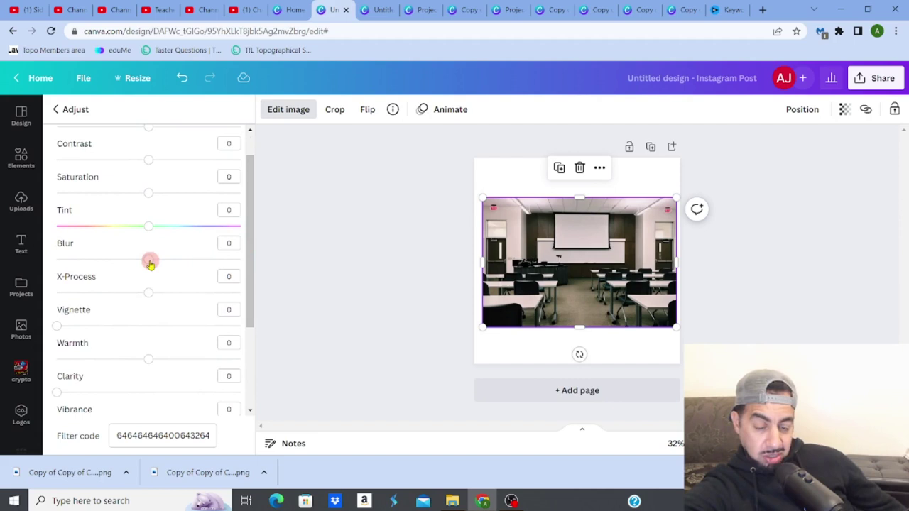
pyautogui.moveTo(150, 263)
pyautogui.mouseDown()
pyautogui.moveTo(234, 265)
pyautogui.moveTo(166, 268)
pyautogui.moveTo(172, 275)
pyautogui.mouseUp()
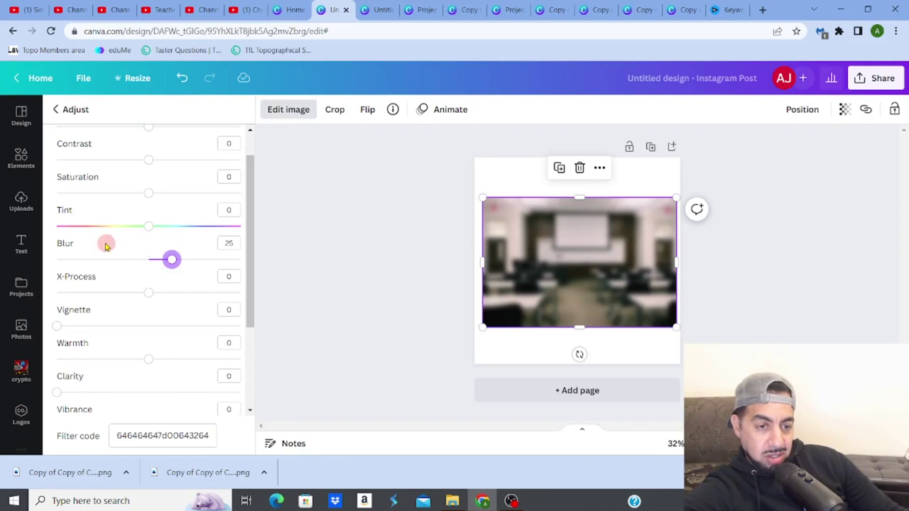
# Search Elements photos for 'person' and place the smiling man photo on the design
pyautogui.click(16, 162)
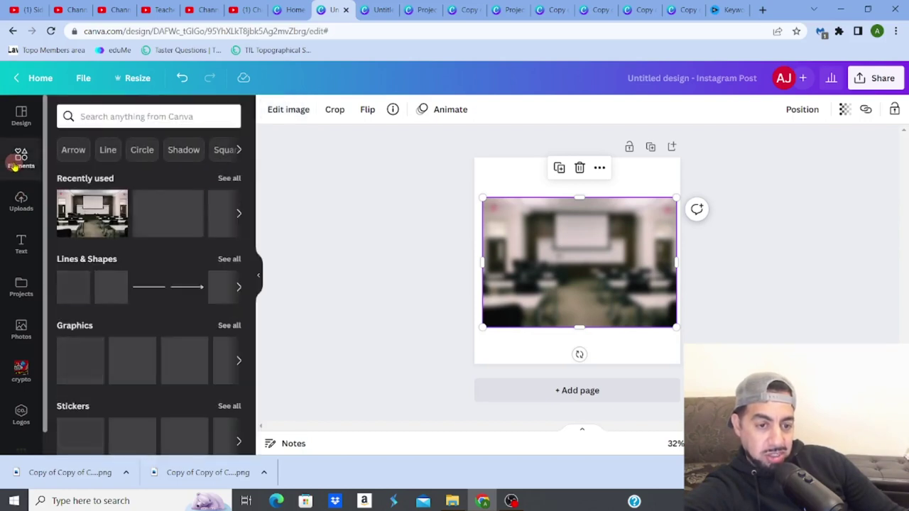
pyautogui.click(115, 116)
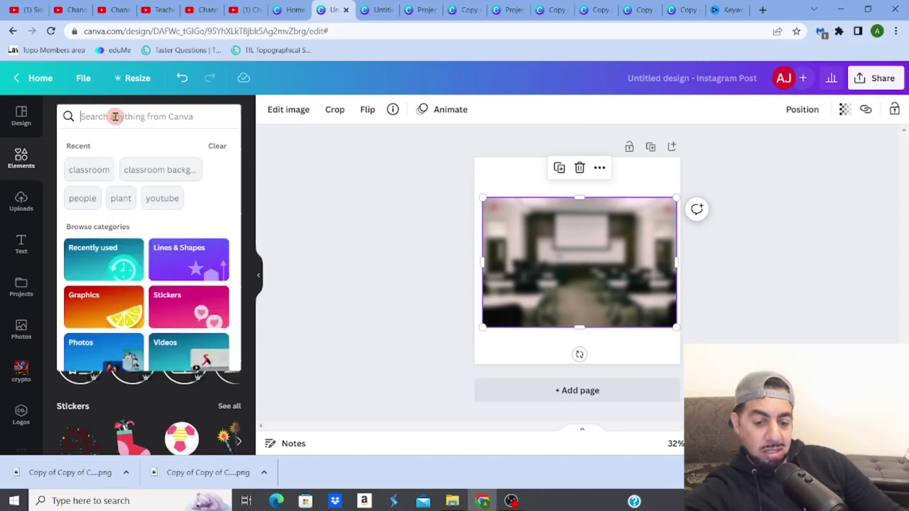
pyautogui.write('pers')
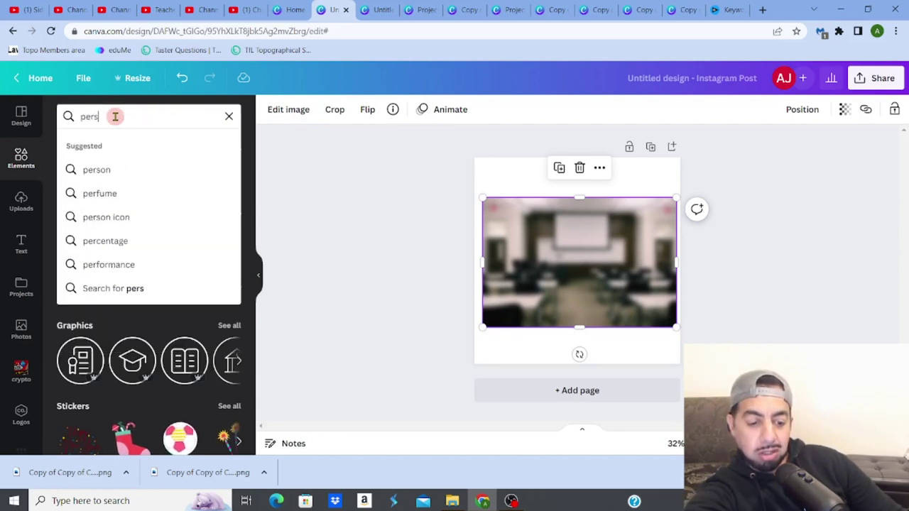
pyautogui.write('on')
pyautogui.press('Return')
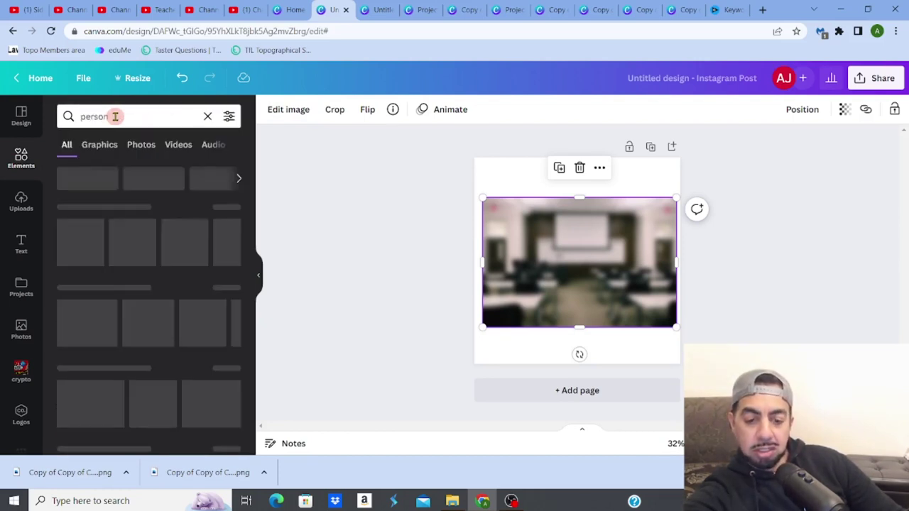
pyautogui.click(138, 147)
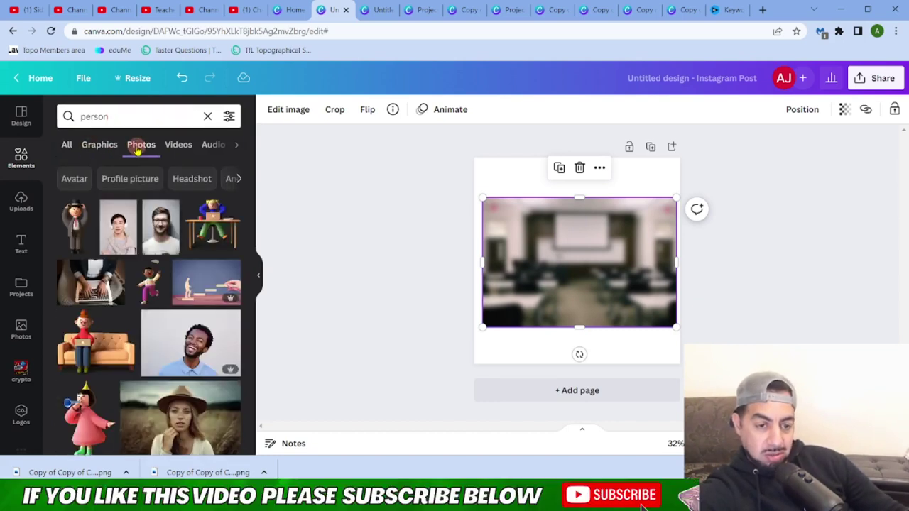
pyautogui.moveTo(190, 343)
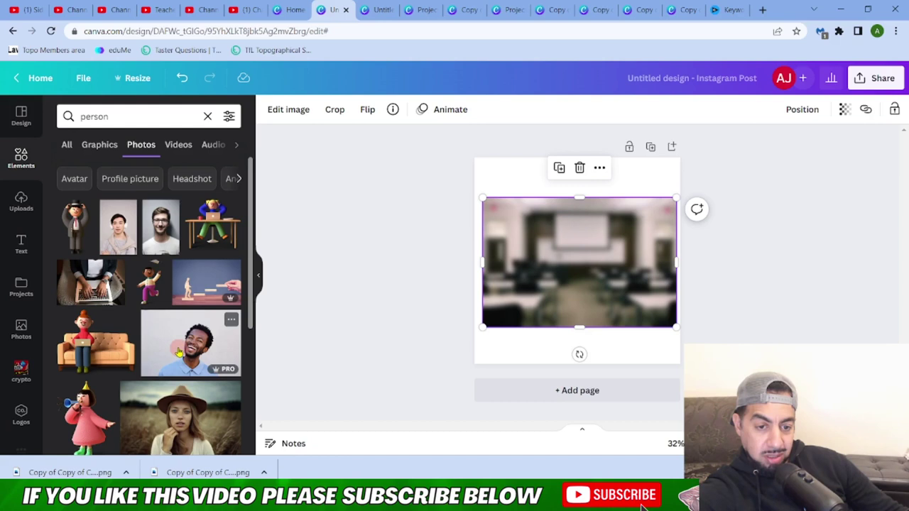
pyautogui.moveTo(180, 350); pyautogui.dragTo(550, 263)
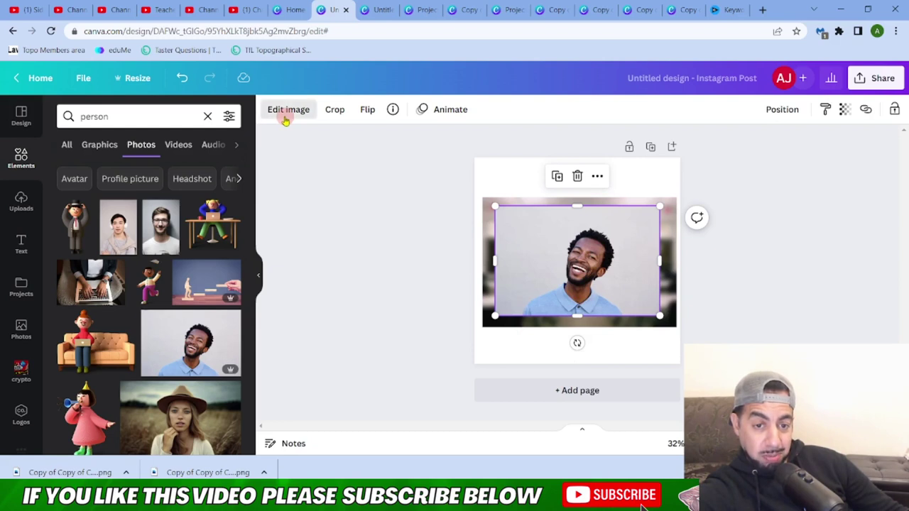
# Remove the man's photo background and move the cut-out toward the lower right
pyautogui.click(284, 117)
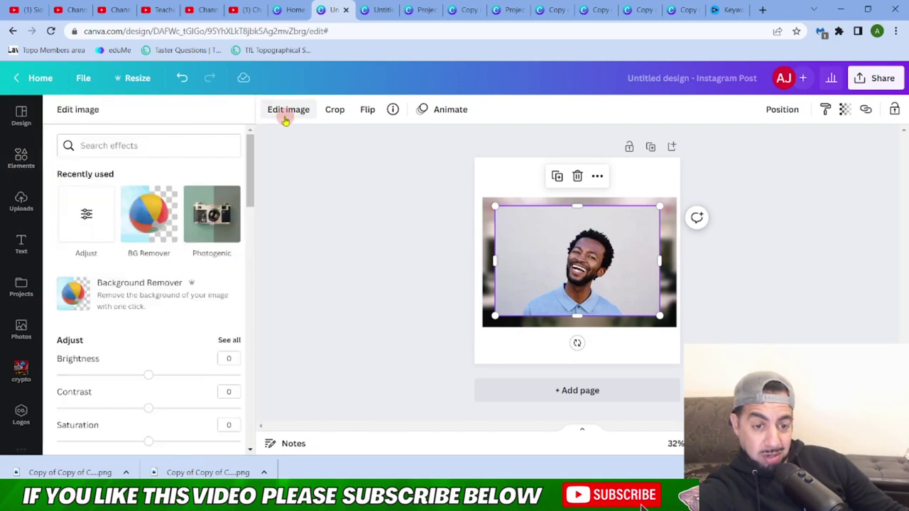
pyautogui.click(149, 294)
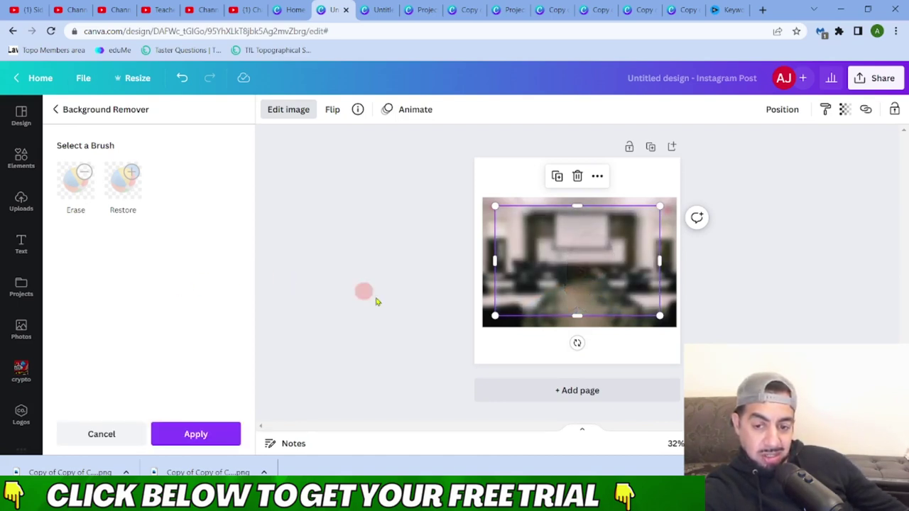
pyautogui.moveTo(581, 279); pyautogui.dragTo(619, 288)
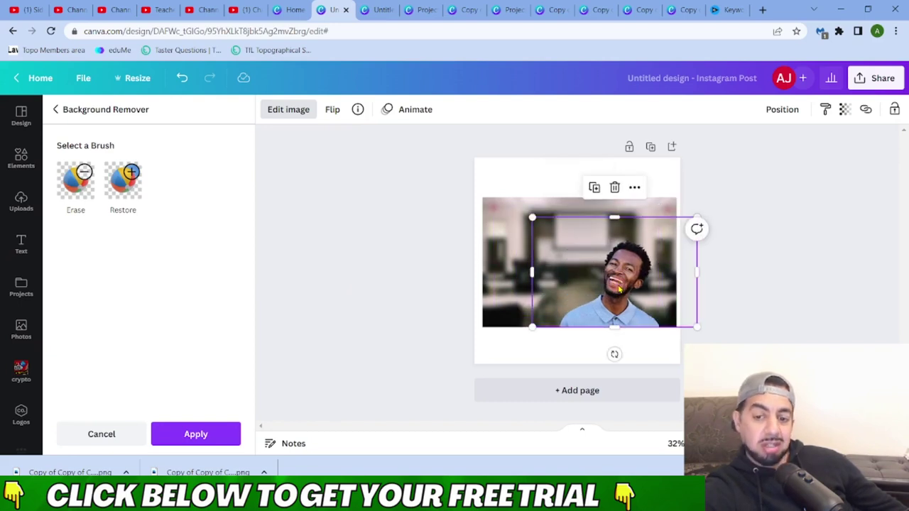
pyautogui.click(525, 278)
# Drop the background blur to 0 for comparison, then set it back to about 21
pyautogui.click(287, 118)
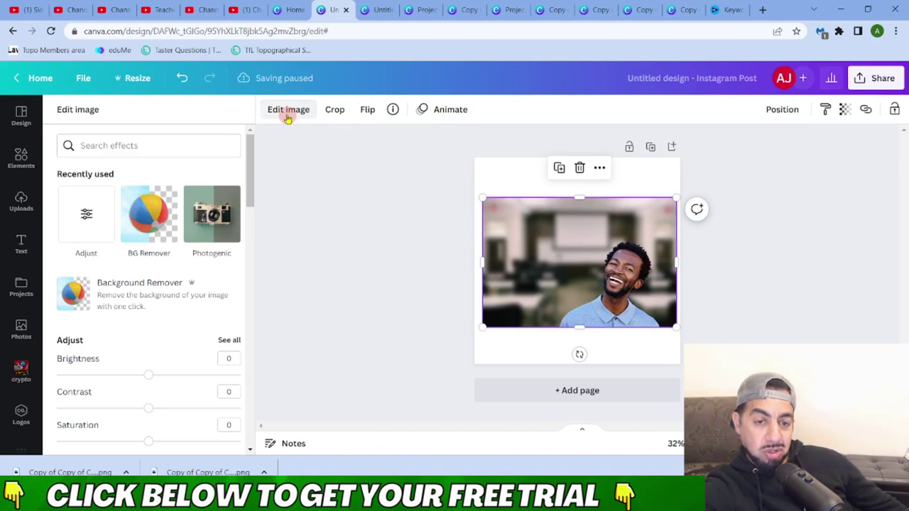
pyautogui.click(286, 118)
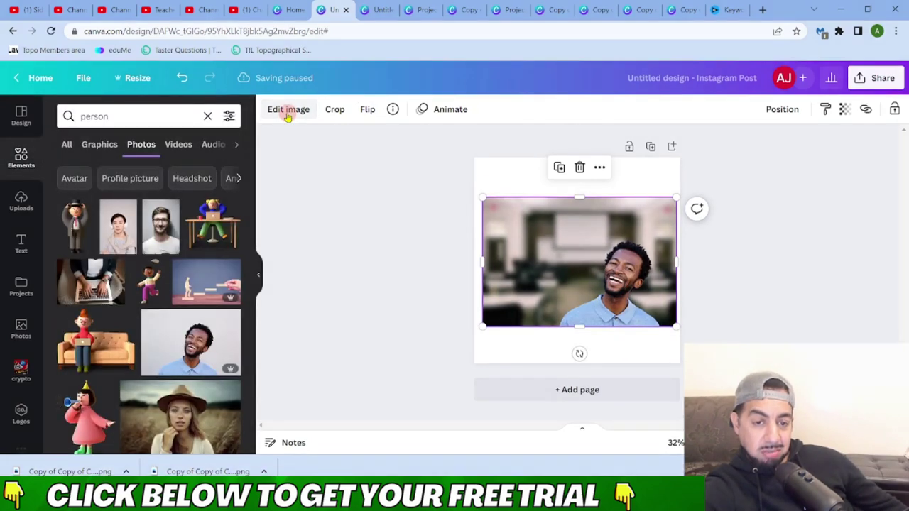
pyautogui.click(287, 118)
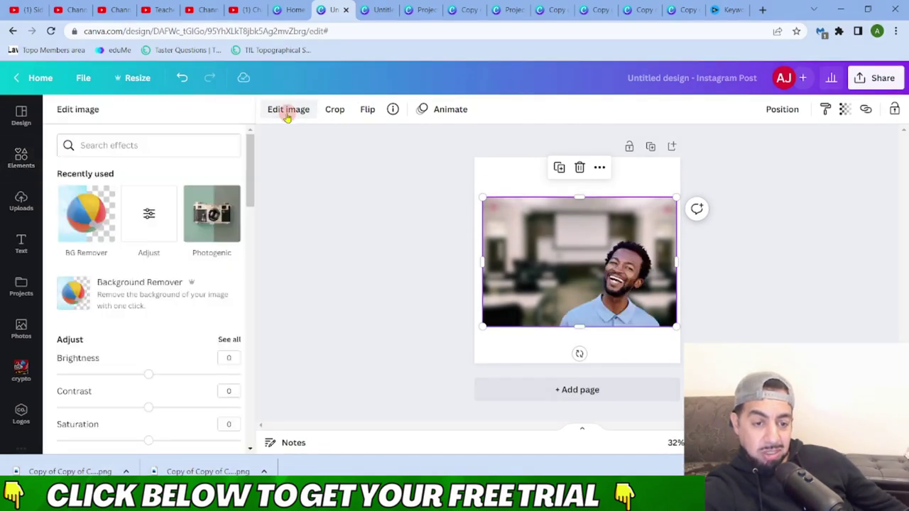
pyautogui.click(146, 220)
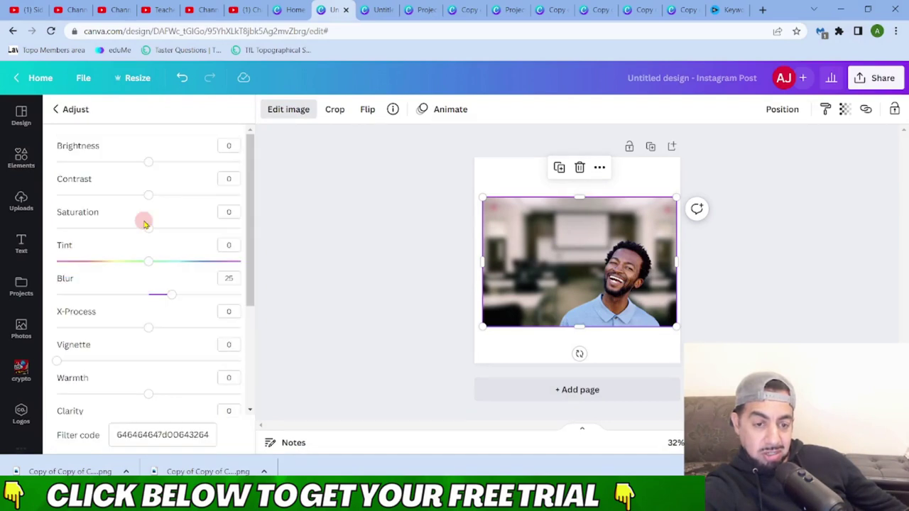
pyautogui.click(164, 296)
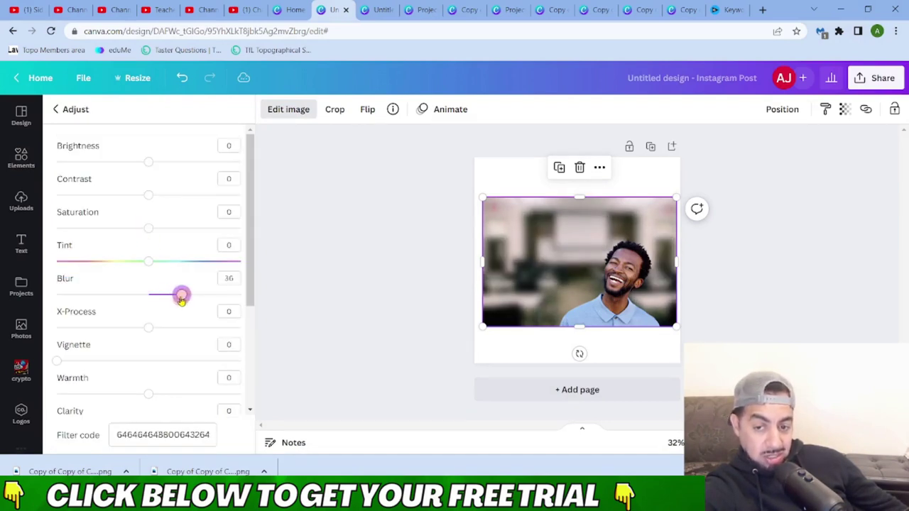
pyautogui.moveTo(172, 297); pyautogui.dragTo(146, 301)
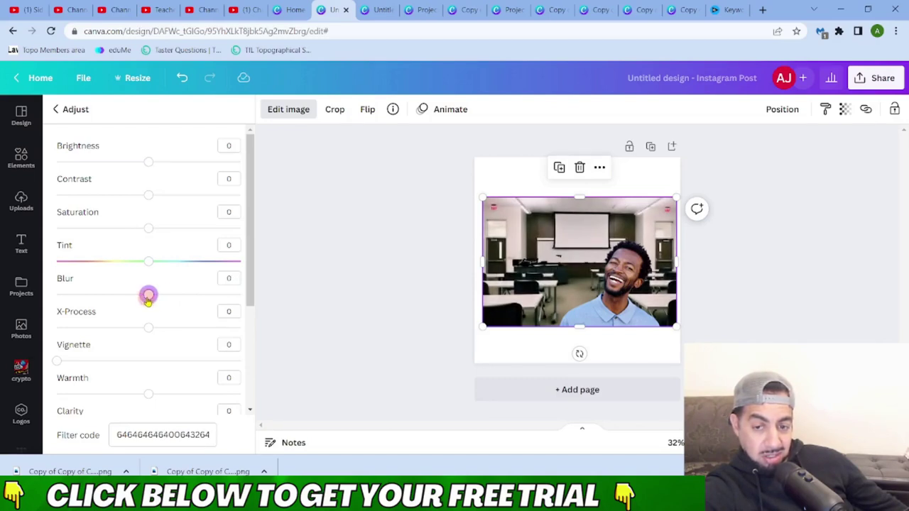
pyautogui.moveTo(149, 298); pyautogui.dragTo(172, 301)
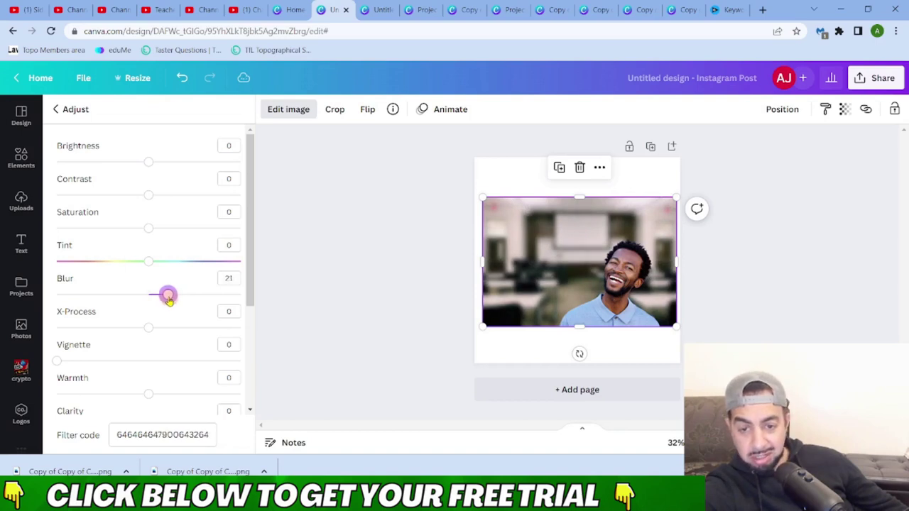